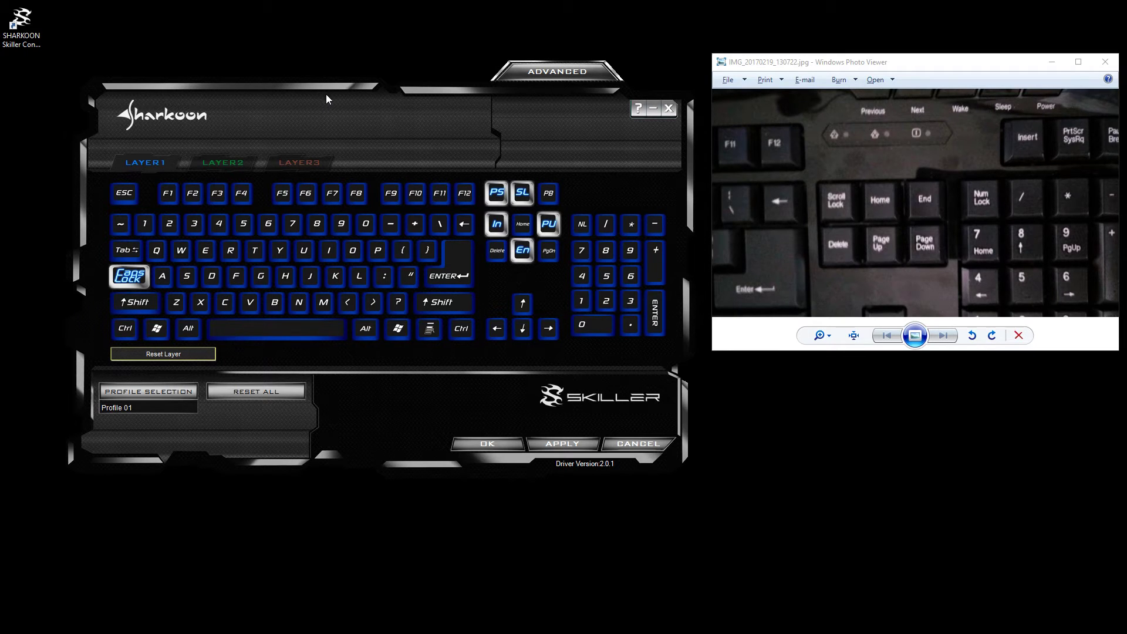
Step: Look at the Page Up key's assignment options on Layer 1, then close them
left_click(134, 283)
left_click(496, 228)
left_click(548, 226)
left_click(547, 228)
left_click(599, 186)
Step: Start remapping F9 to a single key, then cancel the change
left_click(530, 248)
left_click(392, 193)
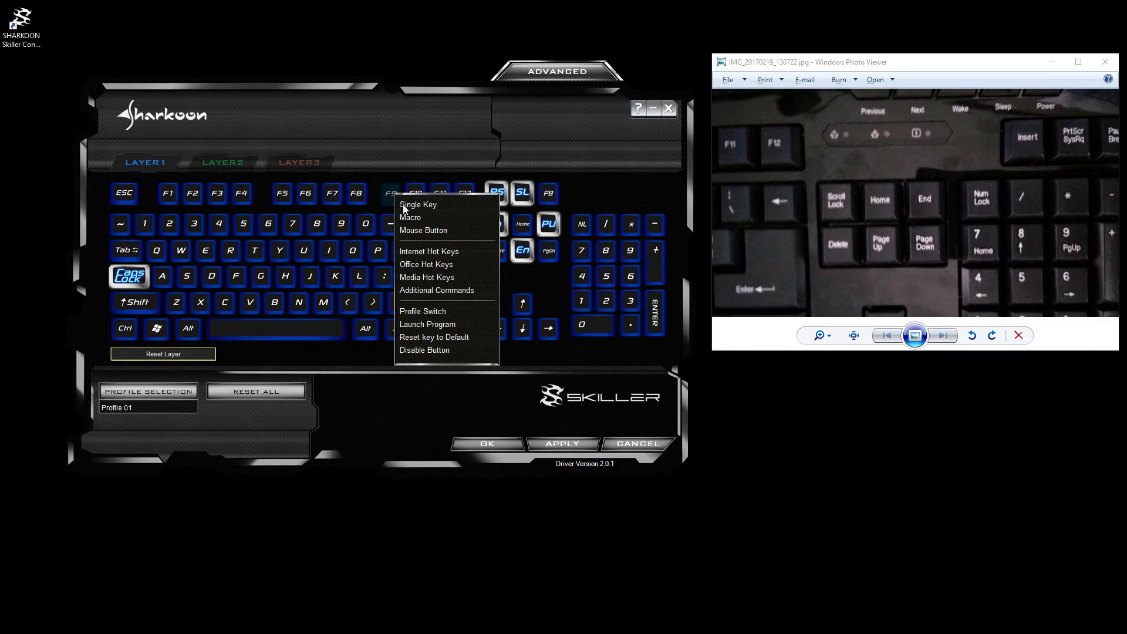
left_click(406, 207)
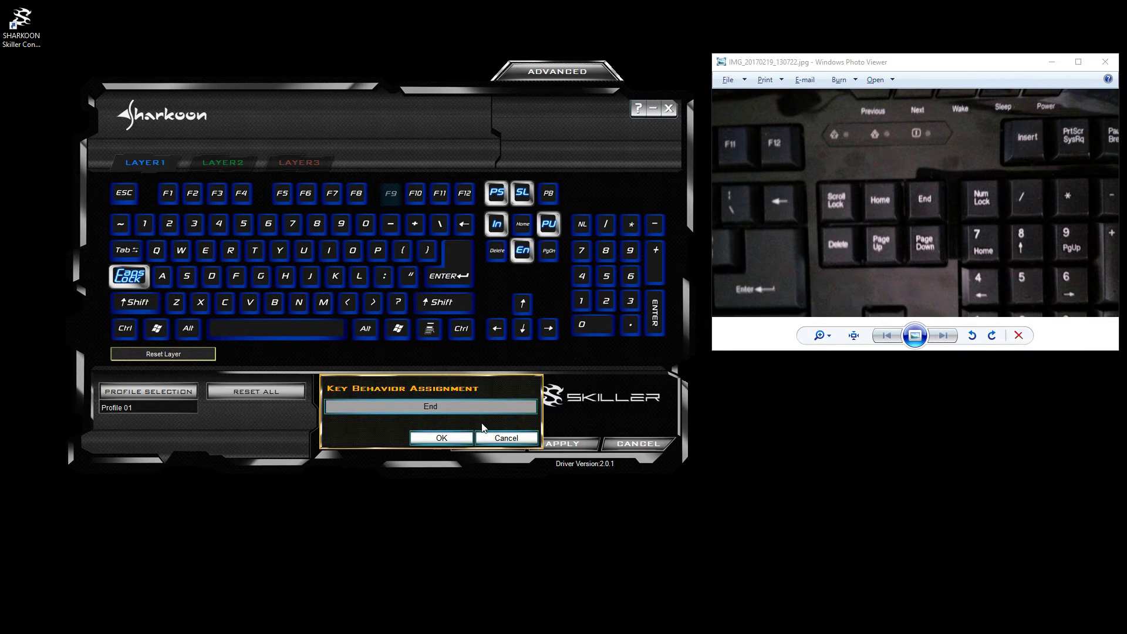
left_click(494, 440)
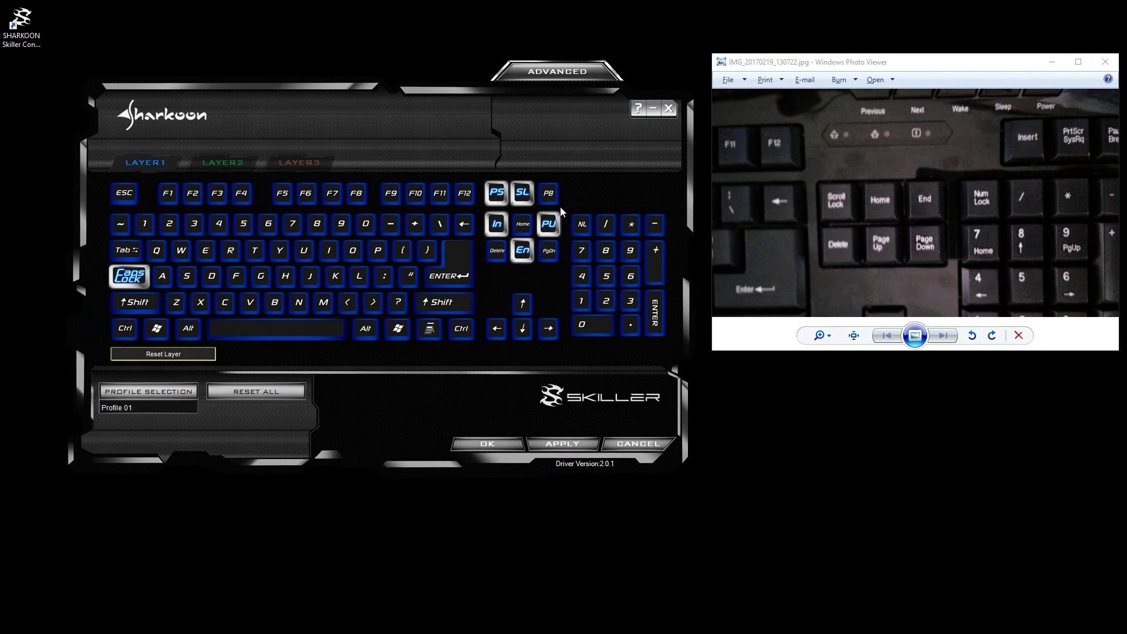
Step: Remap the Home key to a single key, Page Up
left_click(524, 251)
left_click(524, 223)
left_click(532, 232)
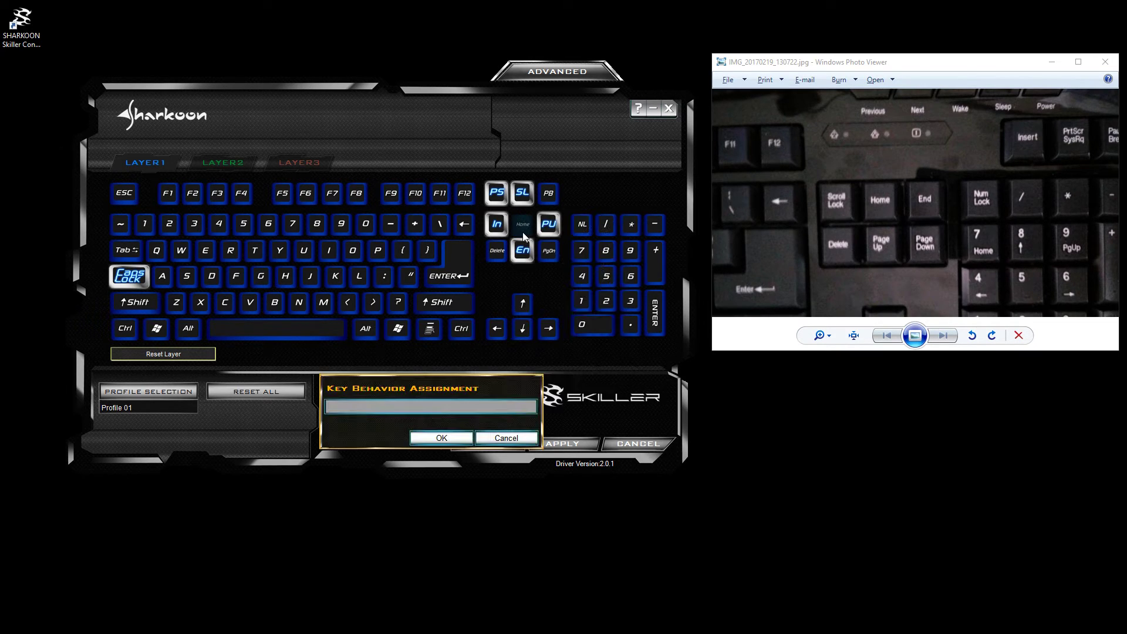
key("Page_Up")
left_click(442, 438)
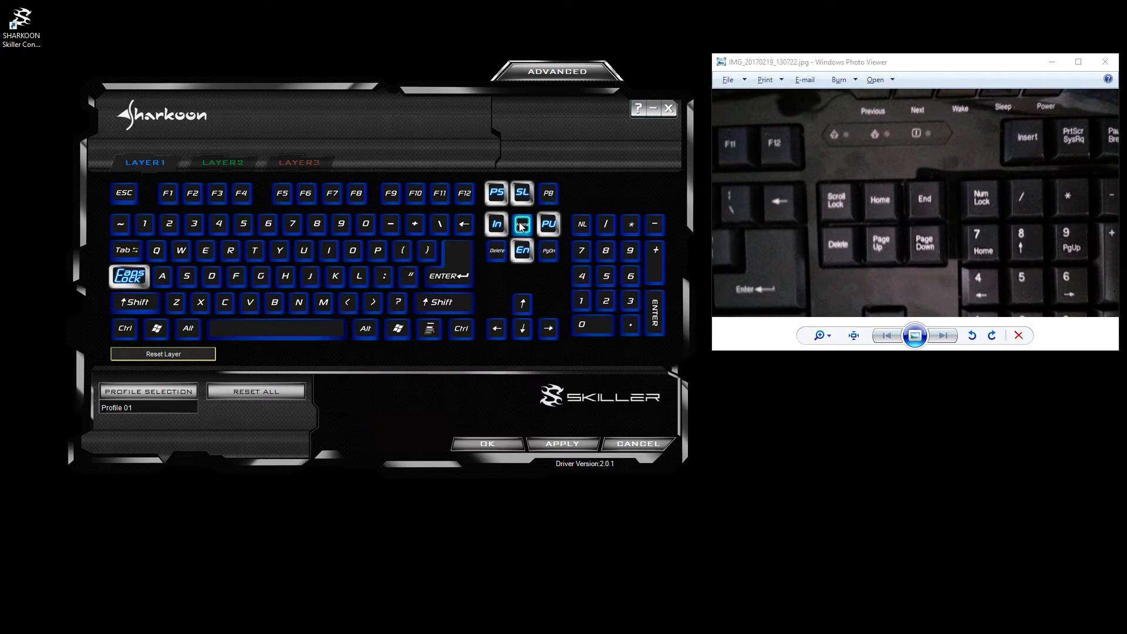
Step: Try remapping F11 to Page Up, but cancel without saving
left_click(439, 195)
left_click(450, 206)
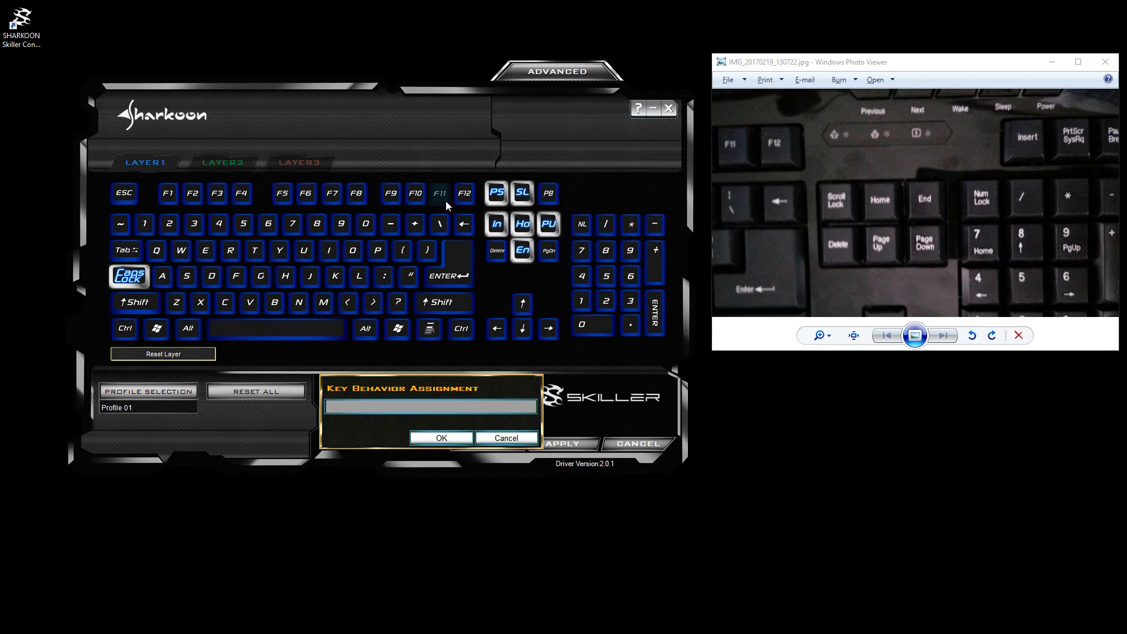
key("Page_Up")
left_click(502, 438)
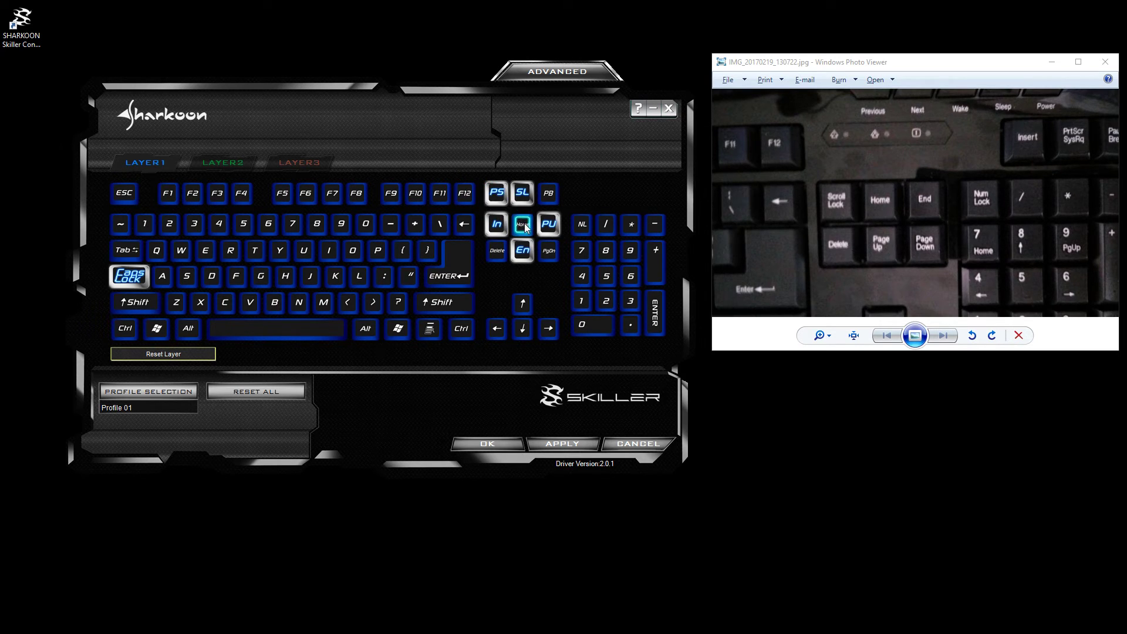
Step: Check F9's Internet Hot Keys options, then bring up the Home key's assignment menu
left_click(390, 196)
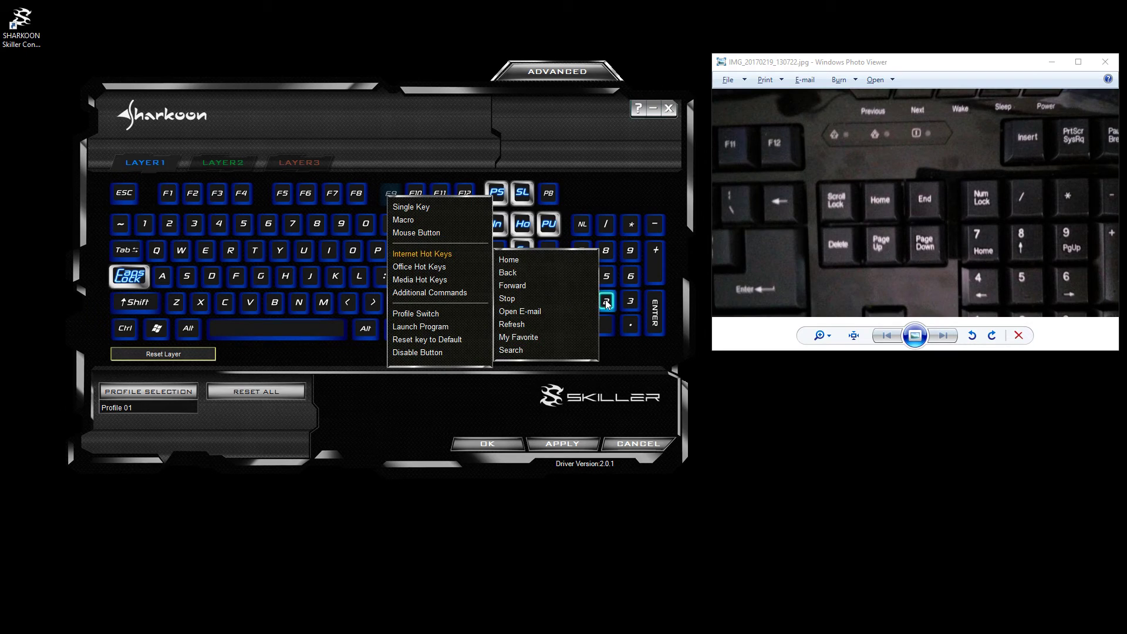
left_click(592, 182)
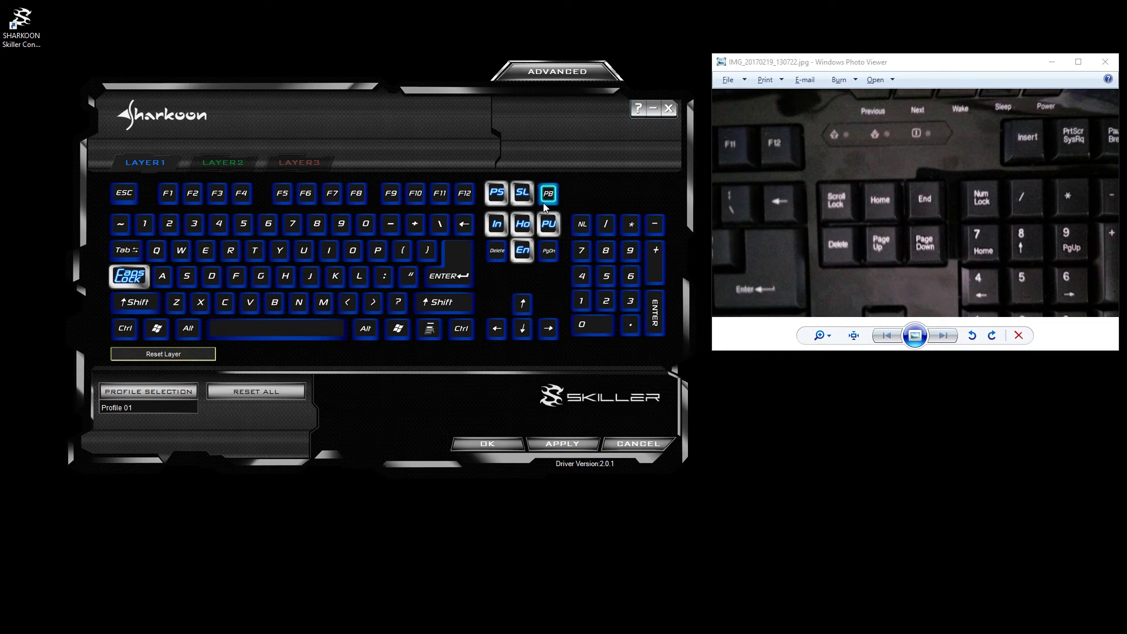
left_click(524, 230)
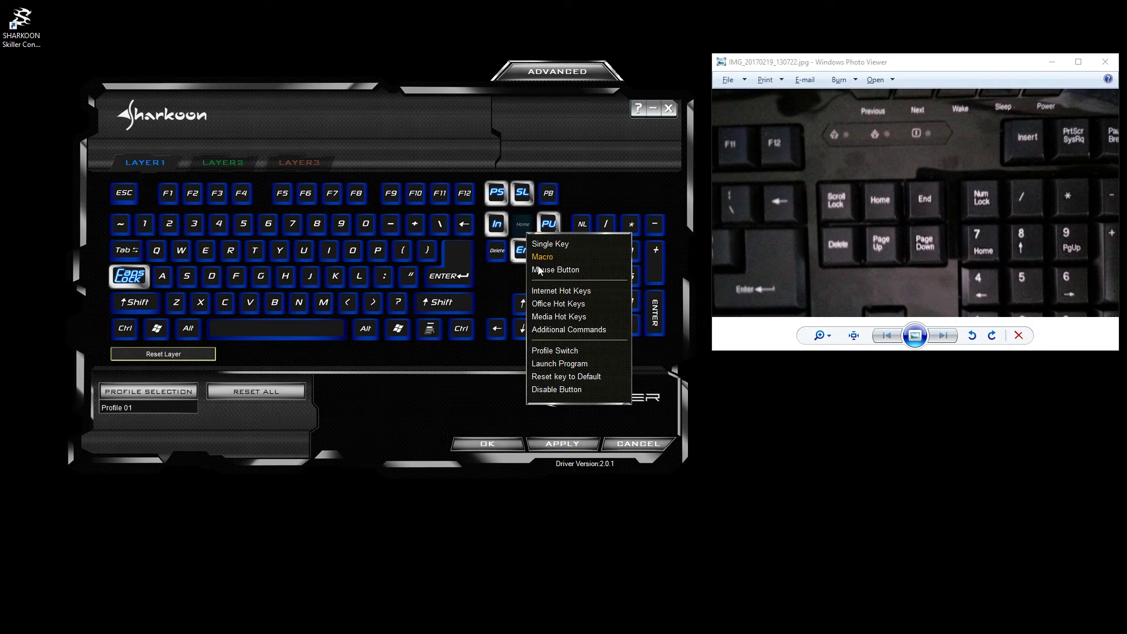
Step: Reset the Home key to its default, then view the Layer 3 key map
left_click(576, 378)
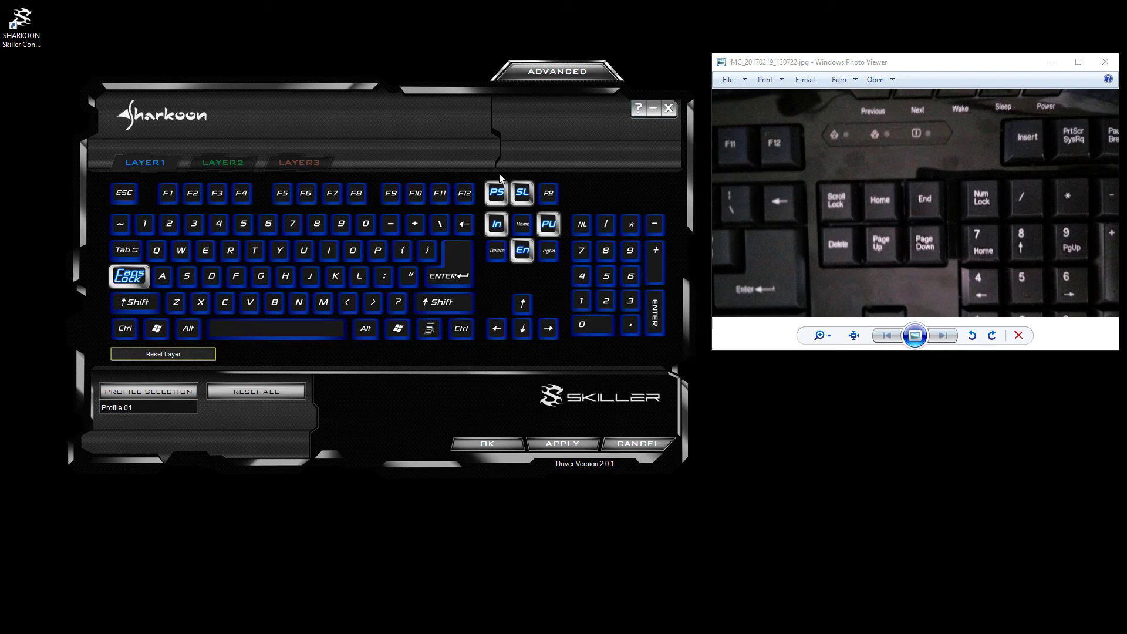
left_click(493, 196)
left_click(223, 162)
left_click(289, 166)
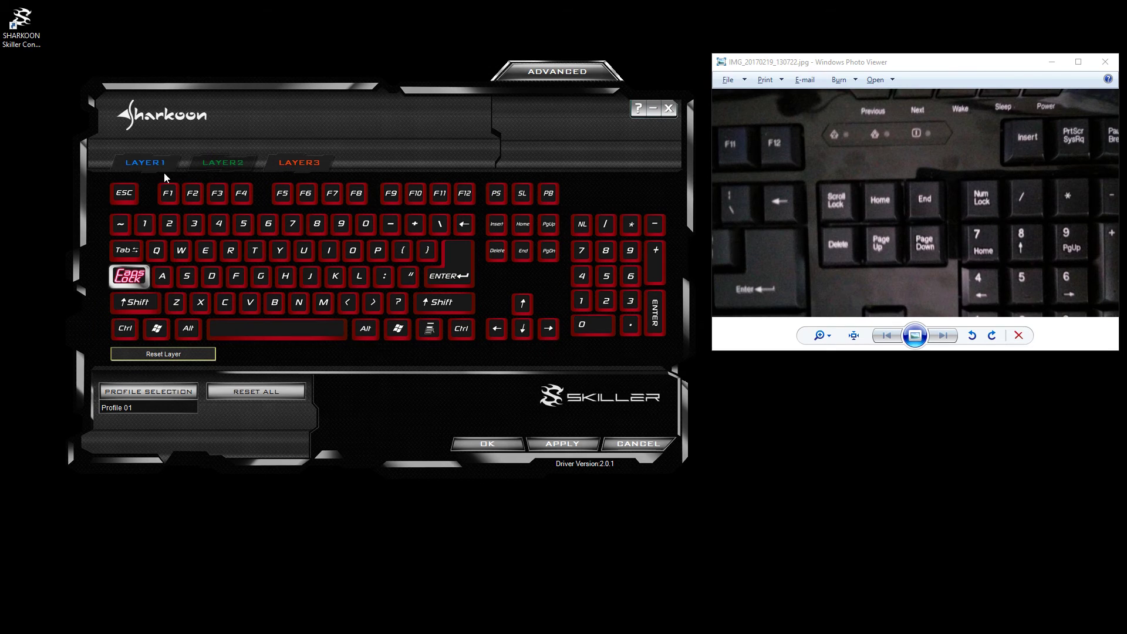
left_click(135, 165)
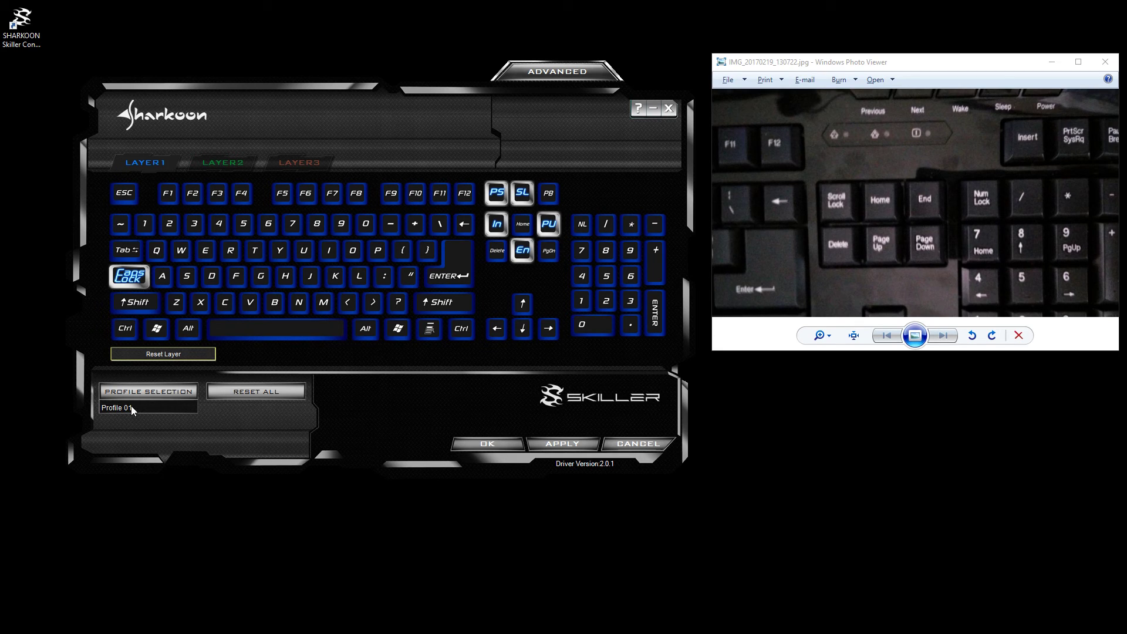
left_click(146, 399)
left_click(240, 158)
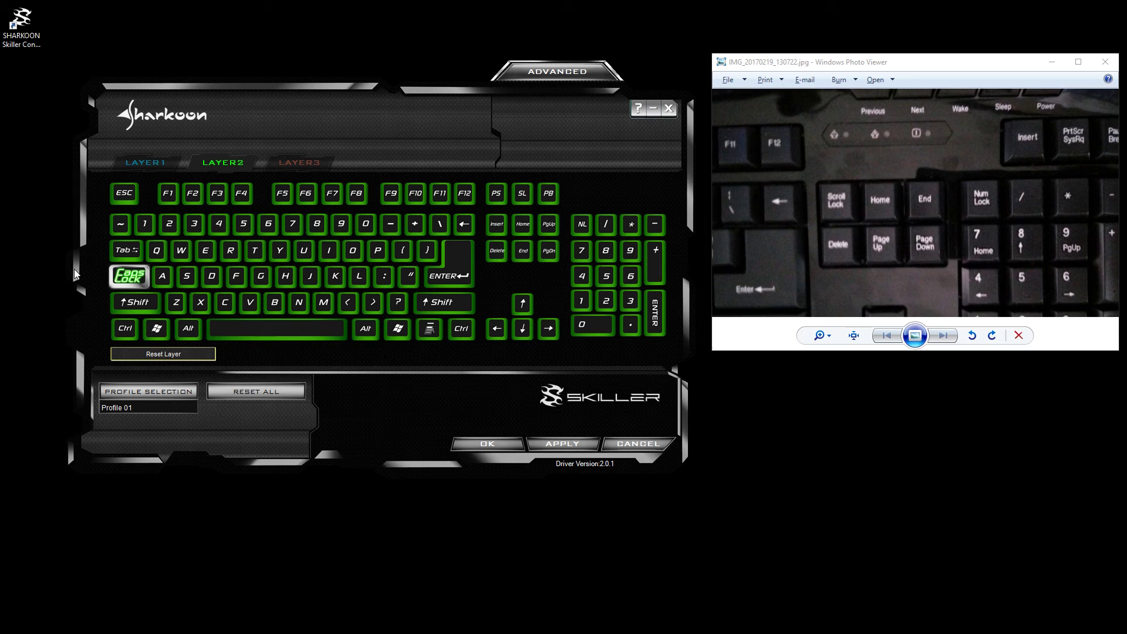
left_click(326, 168)
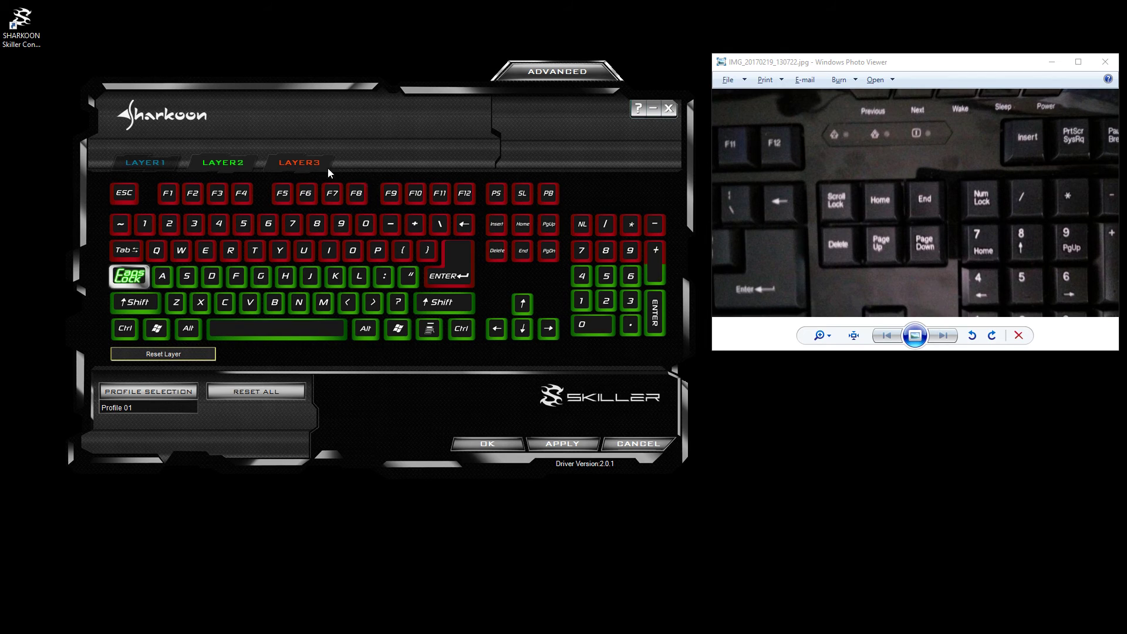
left_click(150, 159)
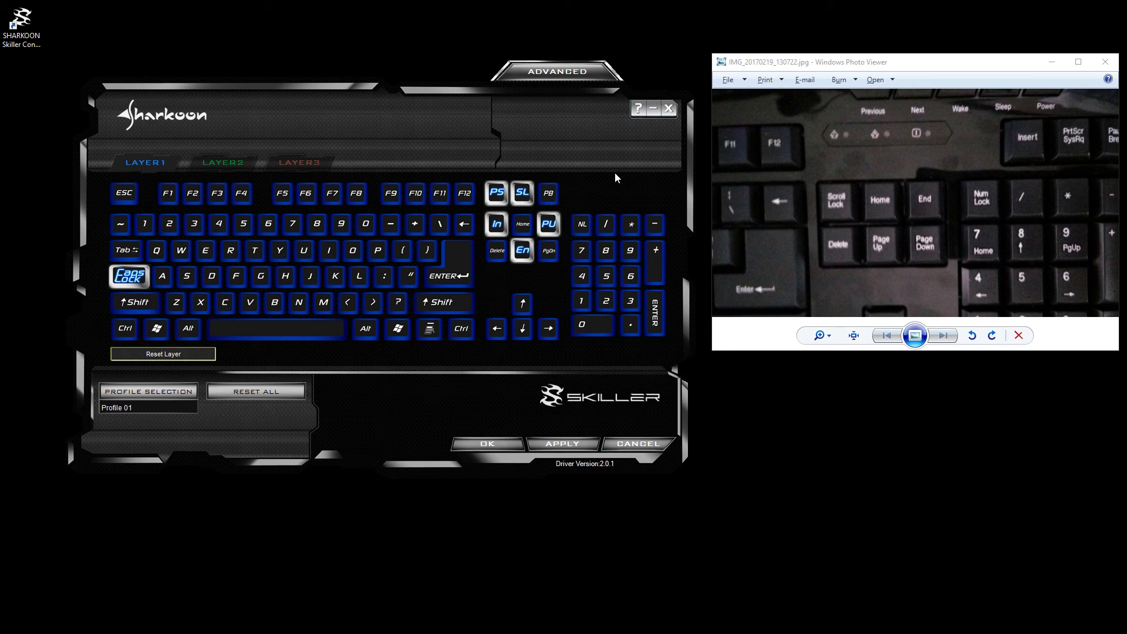
left_click(461, 199)
Step: Assign F12 as a profile switch to Profile 02 Layer 2, with the OSD notice off
mouse_move(470, 278)
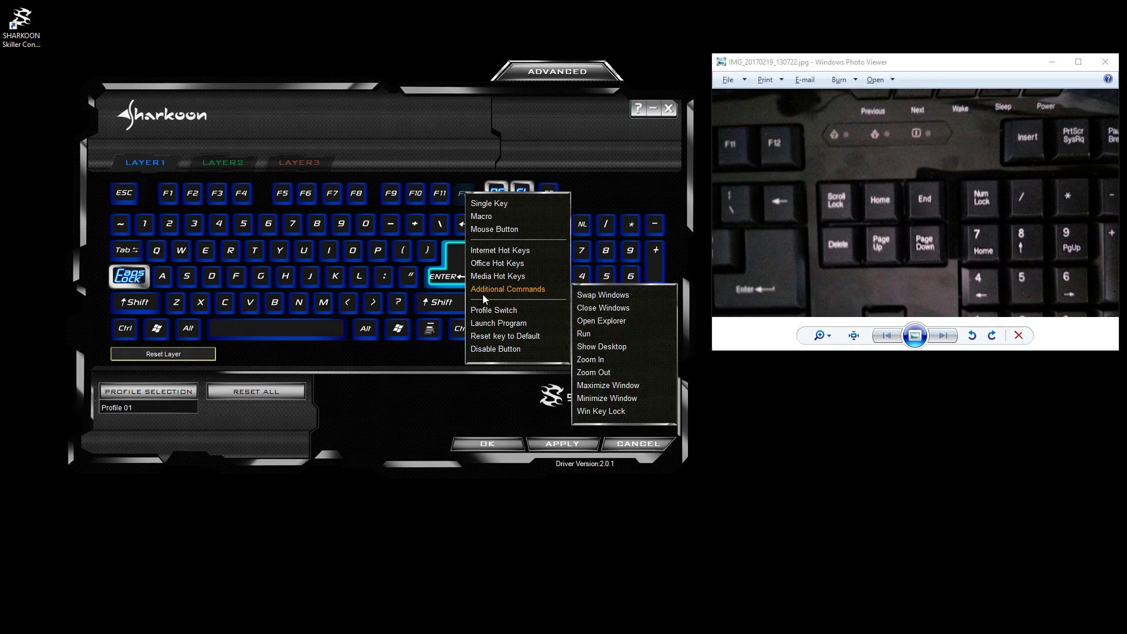
left_click(493, 311)
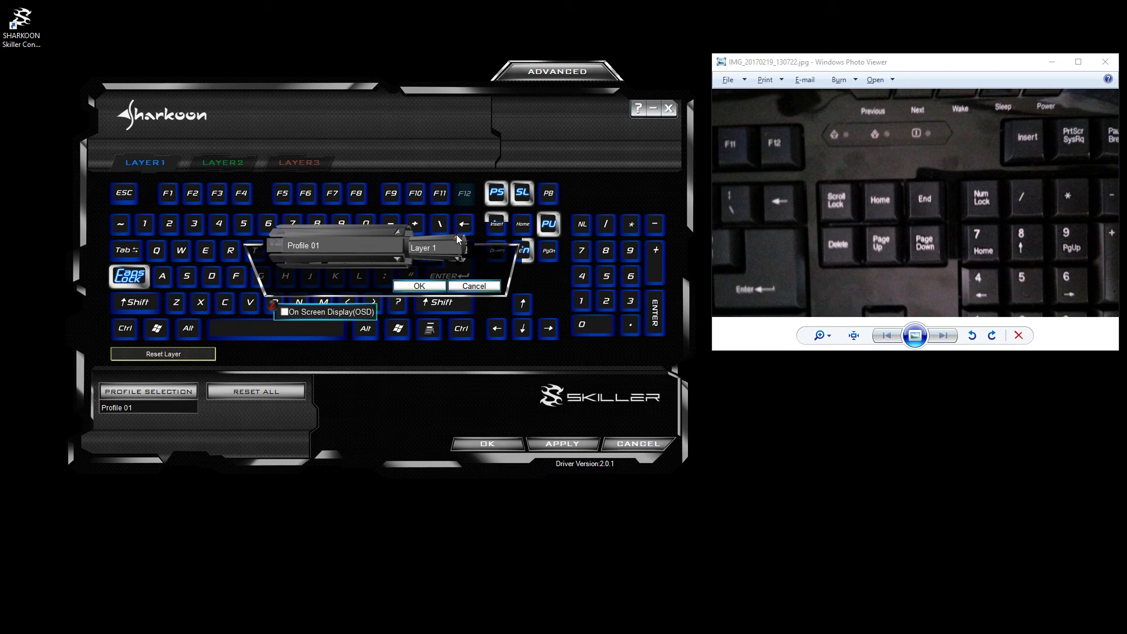
left_click(285, 313)
left_click(285, 313)
left_click(416, 286)
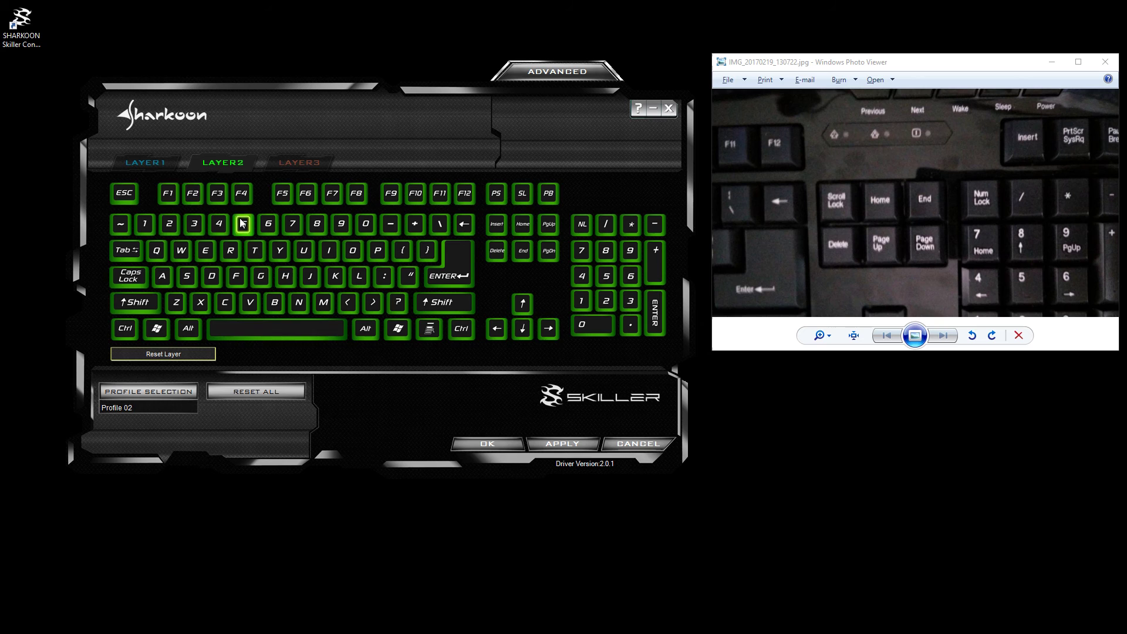
Step: Show Layer 1 and switch back to Profile 01 from the profile list
left_click(147, 166)
left_click(148, 394)
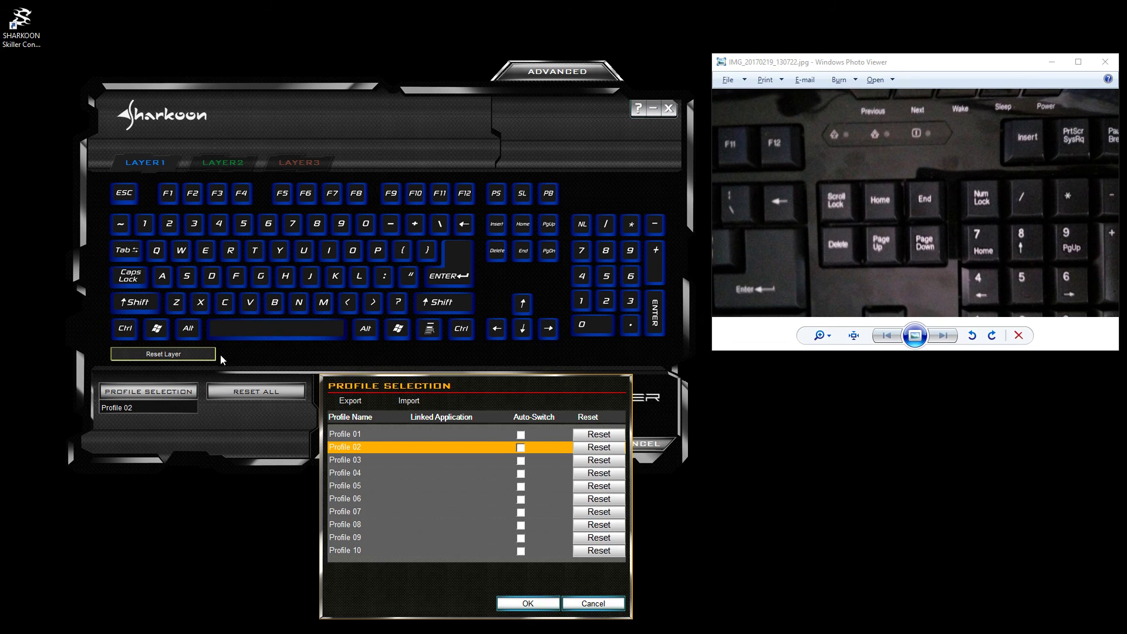
left_click(341, 435)
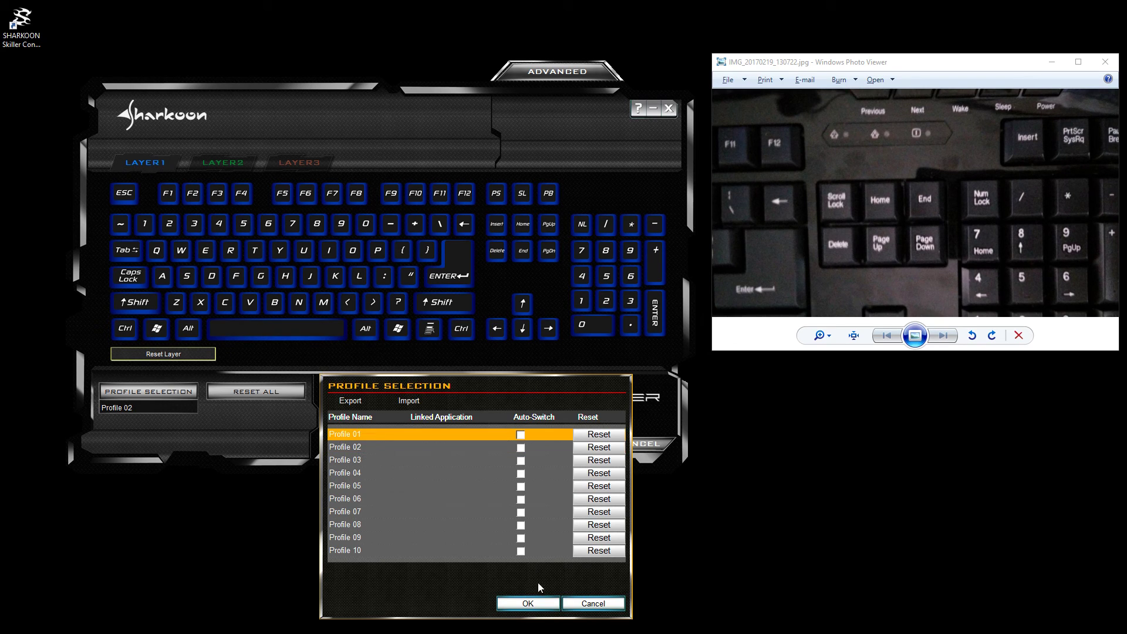
left_click(527, 603)
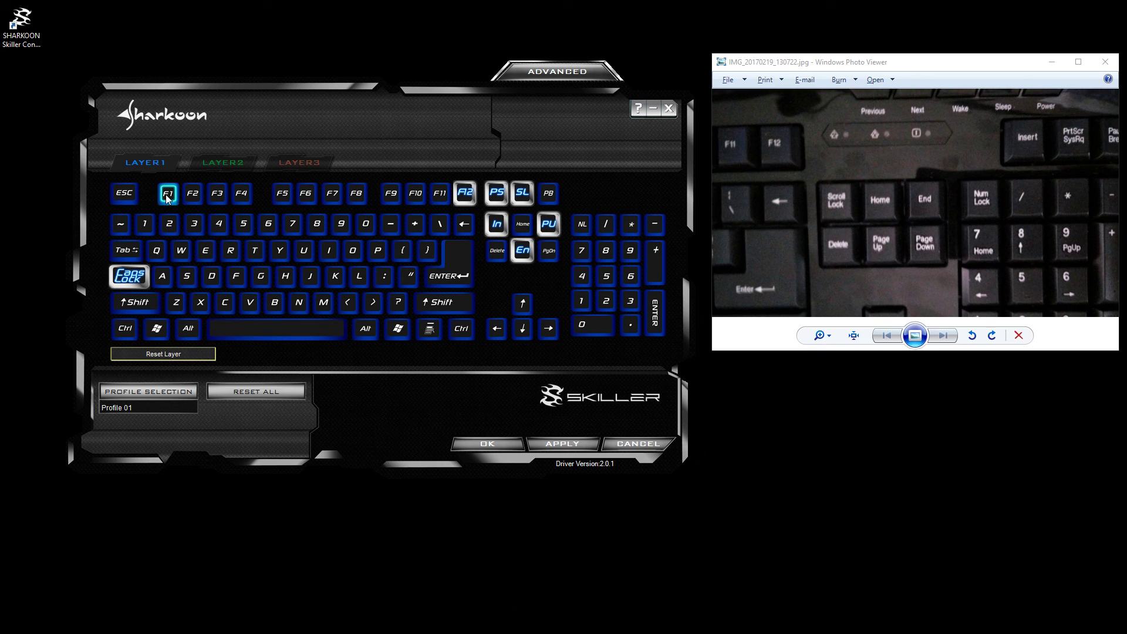
Step: Make F1 on Layer 1 a layer switch to Layer 2
left_click(187, 190)
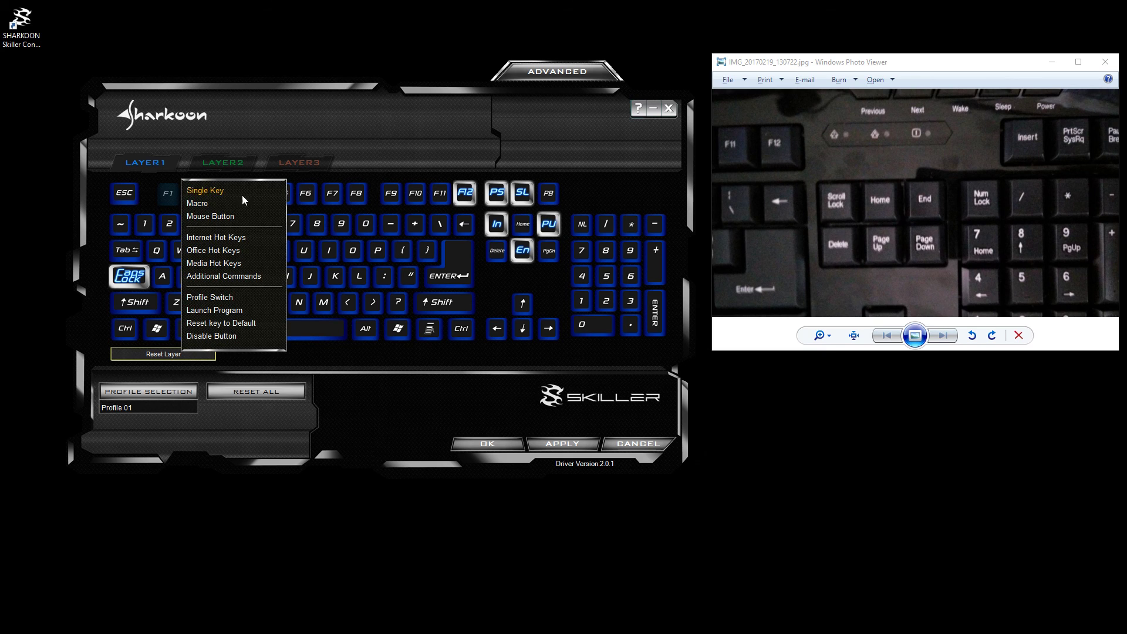
left_click(199, 298)
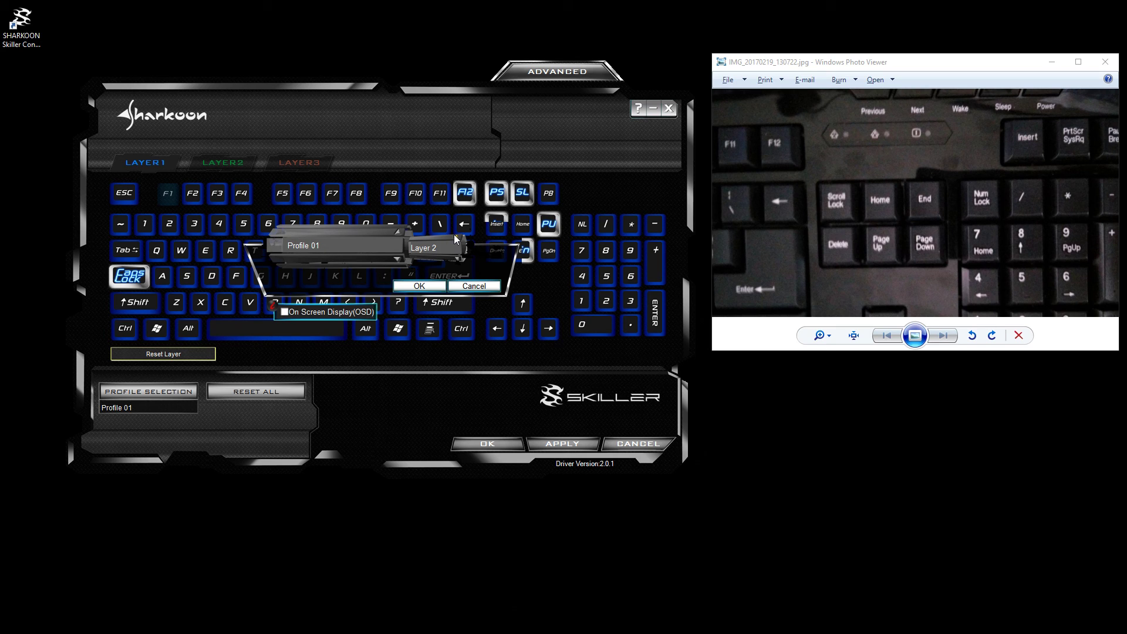
left_click(419, 288)
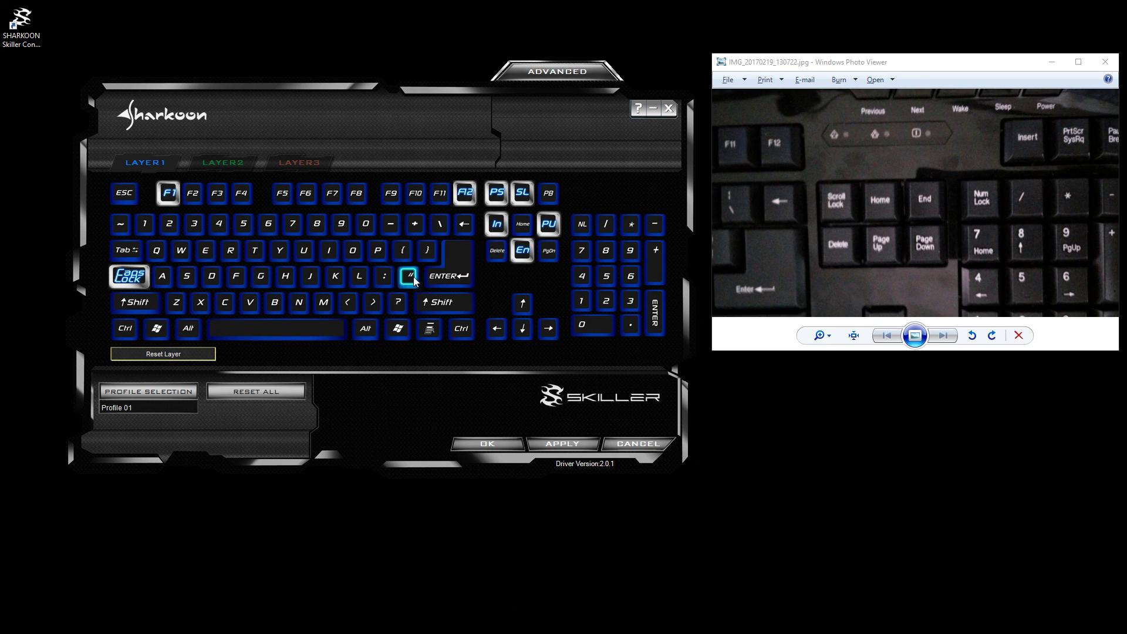
Step: Make F1 on Layers 2 and 3 switch back to Layer 1
left_click(223, 160)
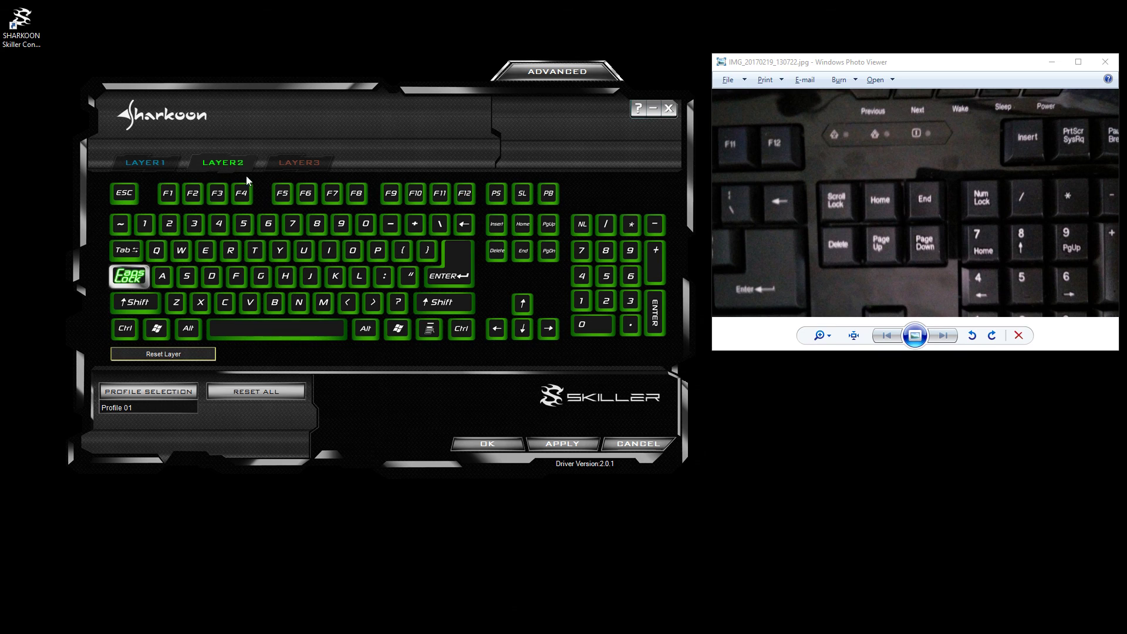
left_click(171, 195)
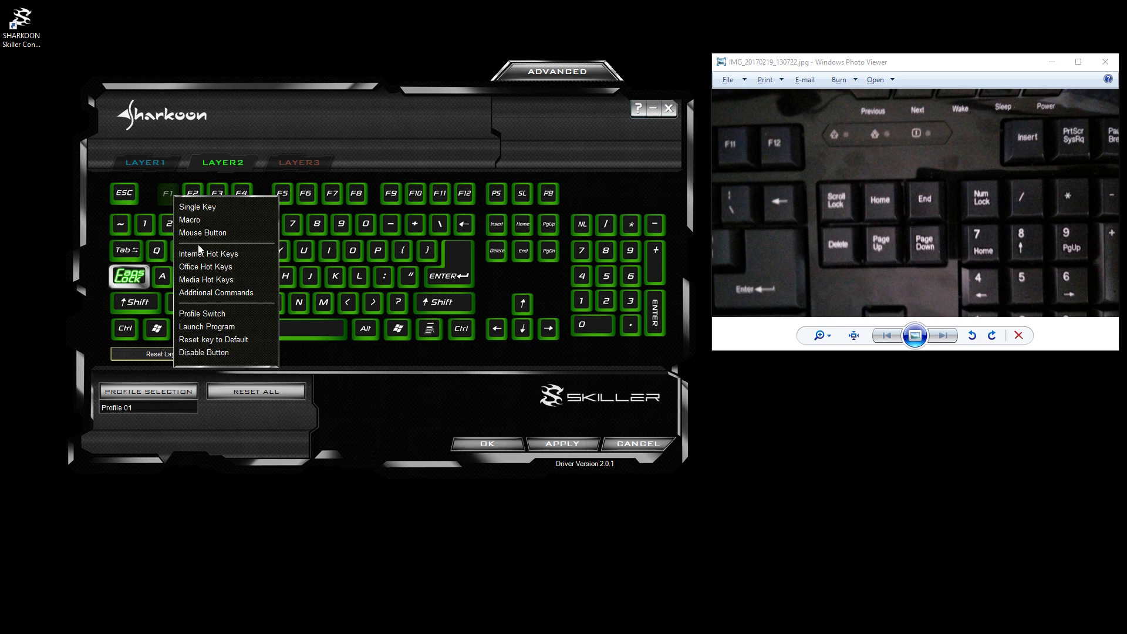
left_click(216, 308)
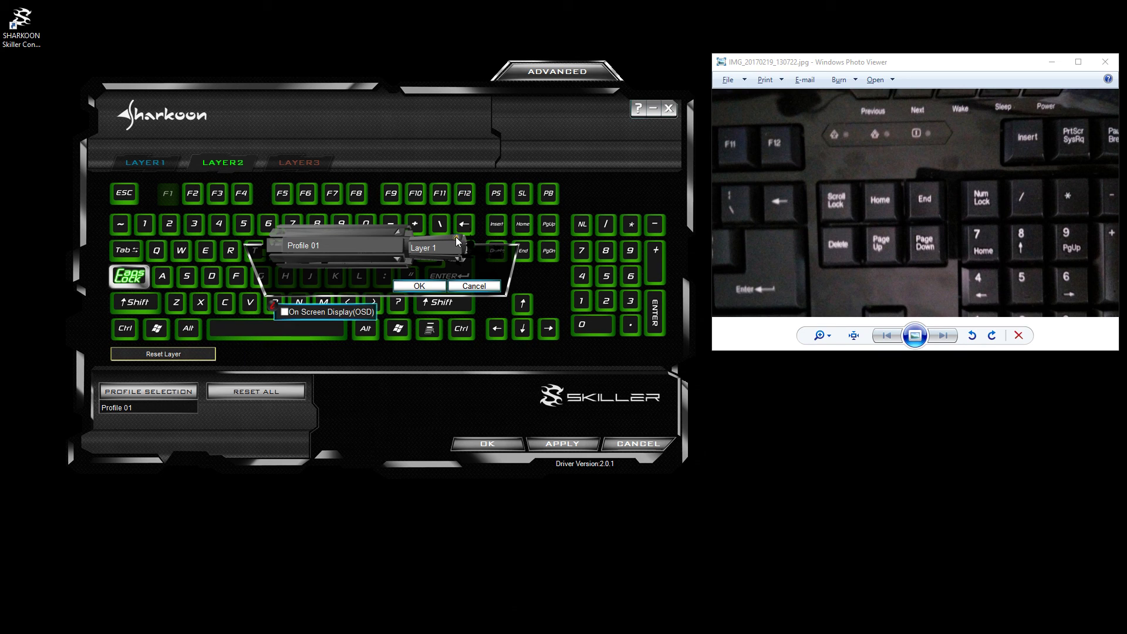
left_click(420, 286)
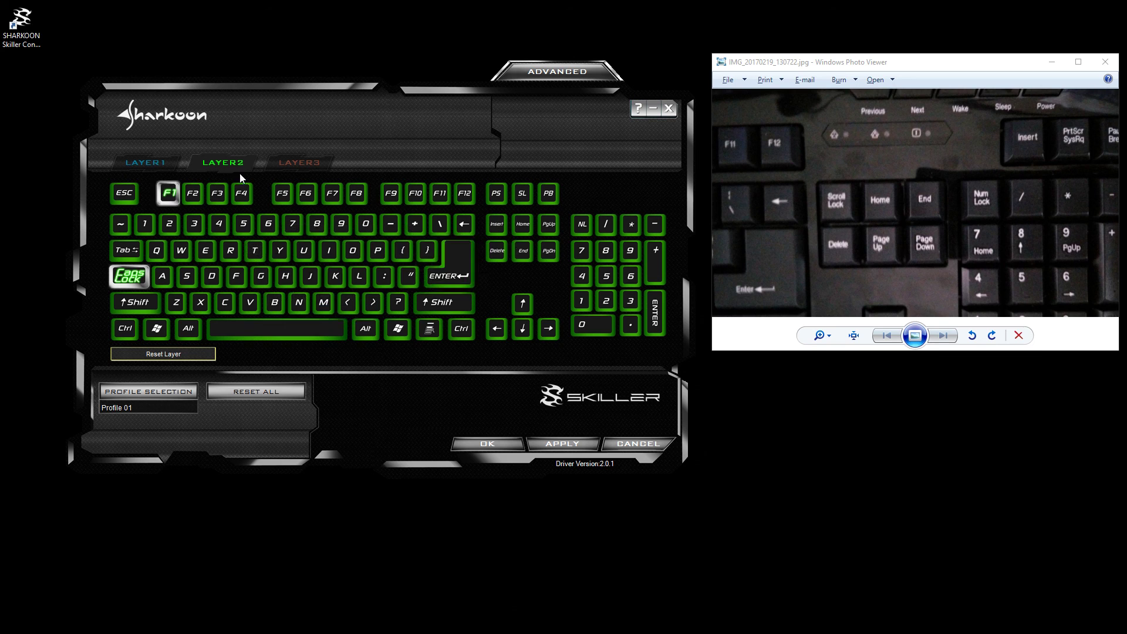
left_click(304, 163)
left_click(172, 195)
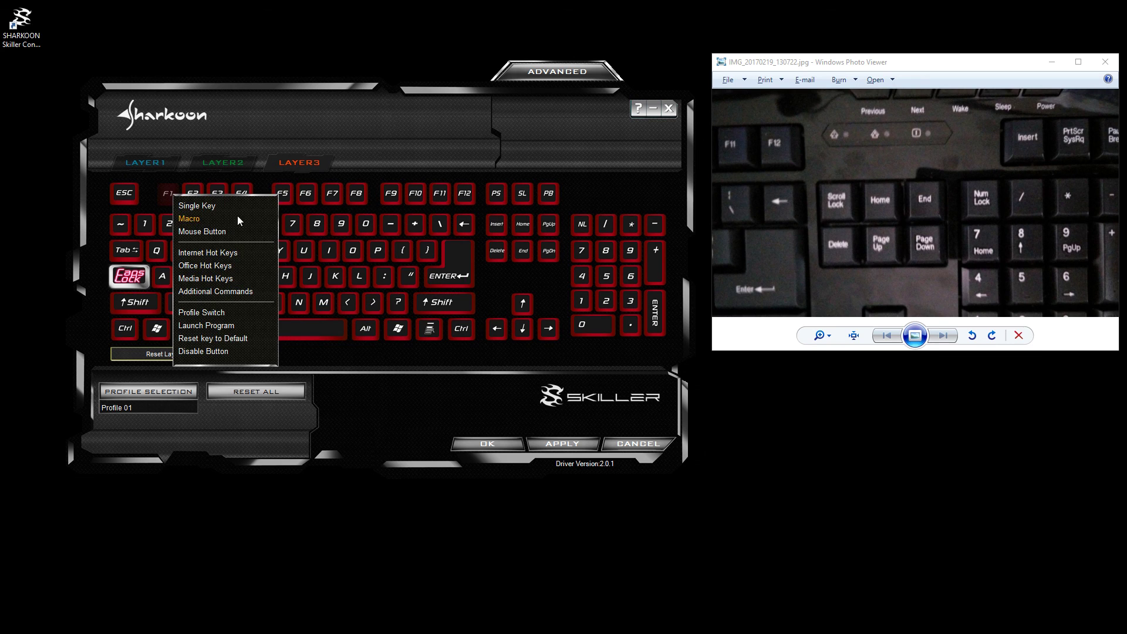
left_click(206, 309)
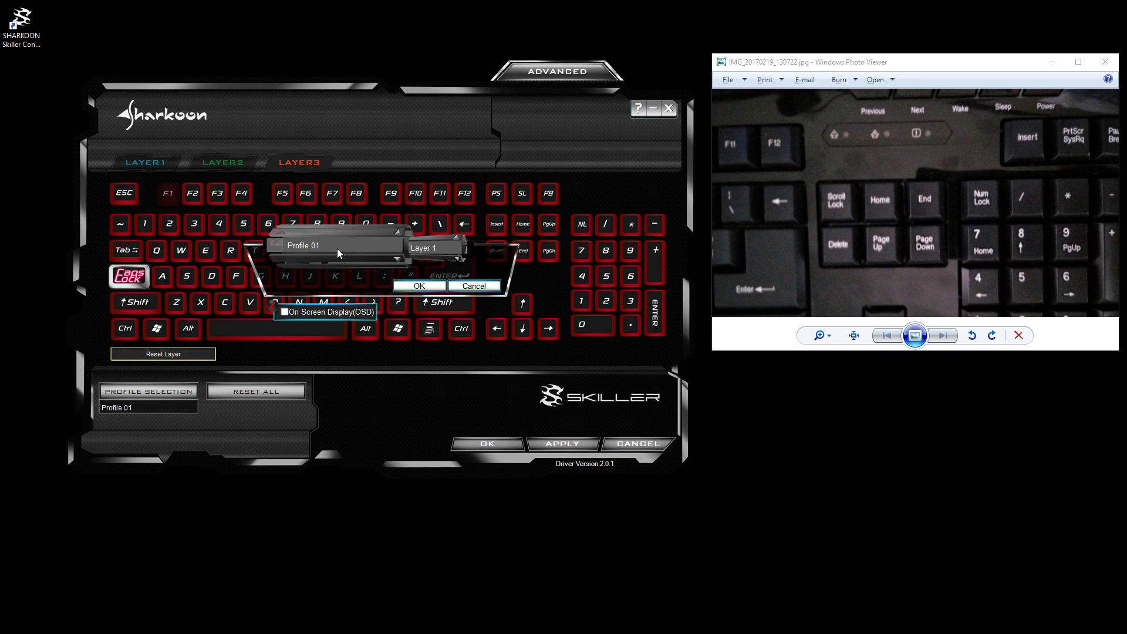
left_click(417, 286)
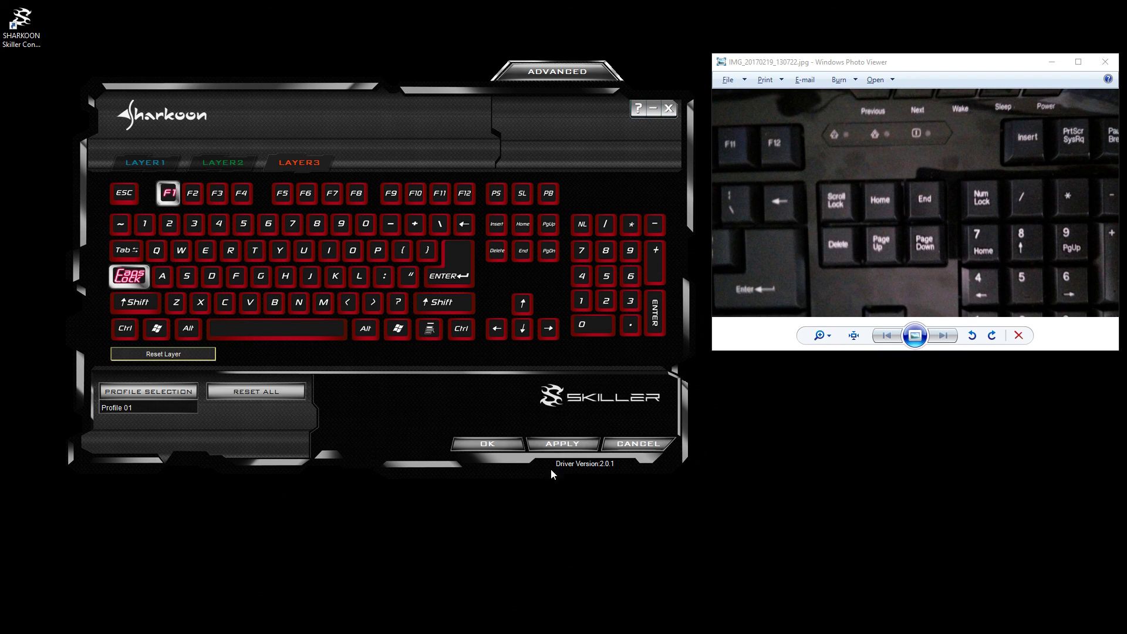
Step: Test the layer toggle, cycling the key map through Layers 1, 2 and 3
key("F1")
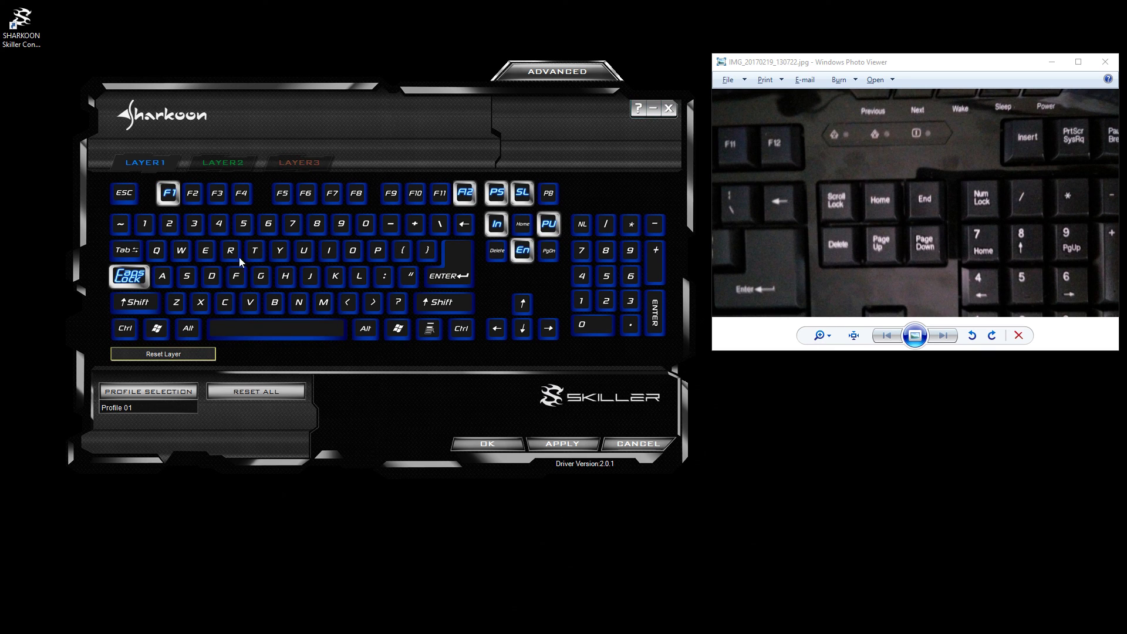
key("F2")
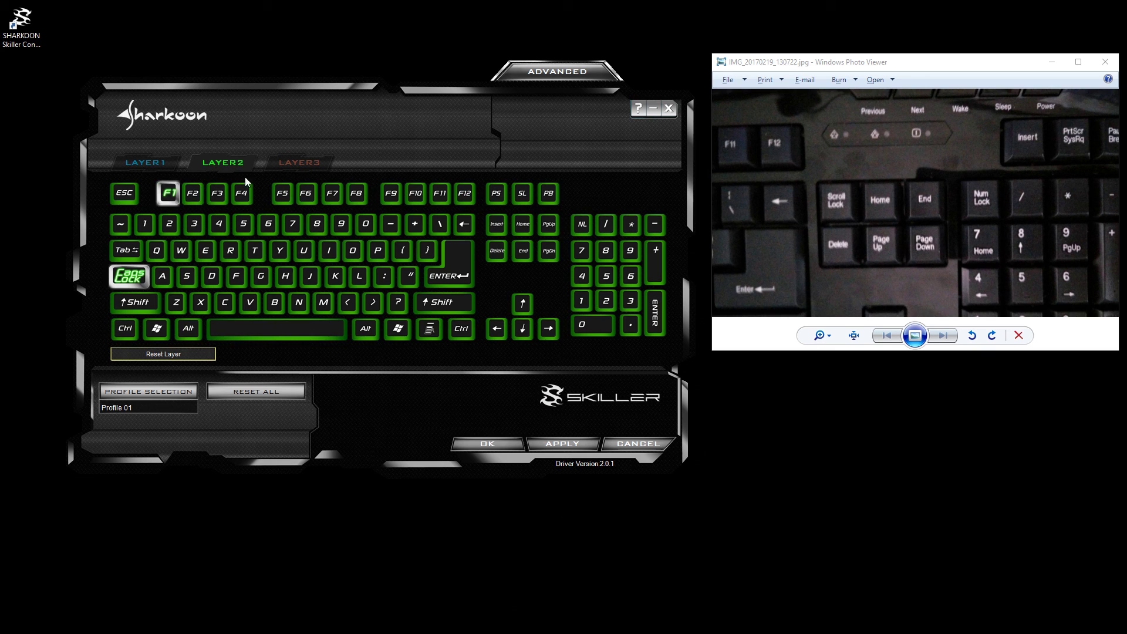
key("F3")
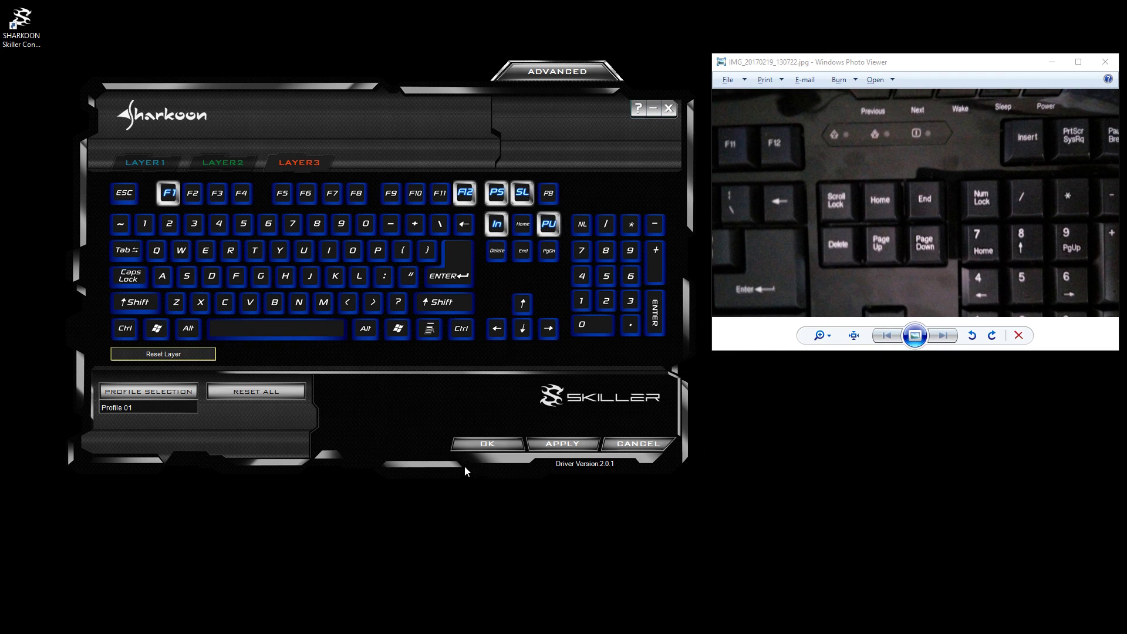
Step: Reset F1 to default on Layer 2, Layer 3 and Layer 1 of Profile 01
key("F2")
left_click(170, 191)
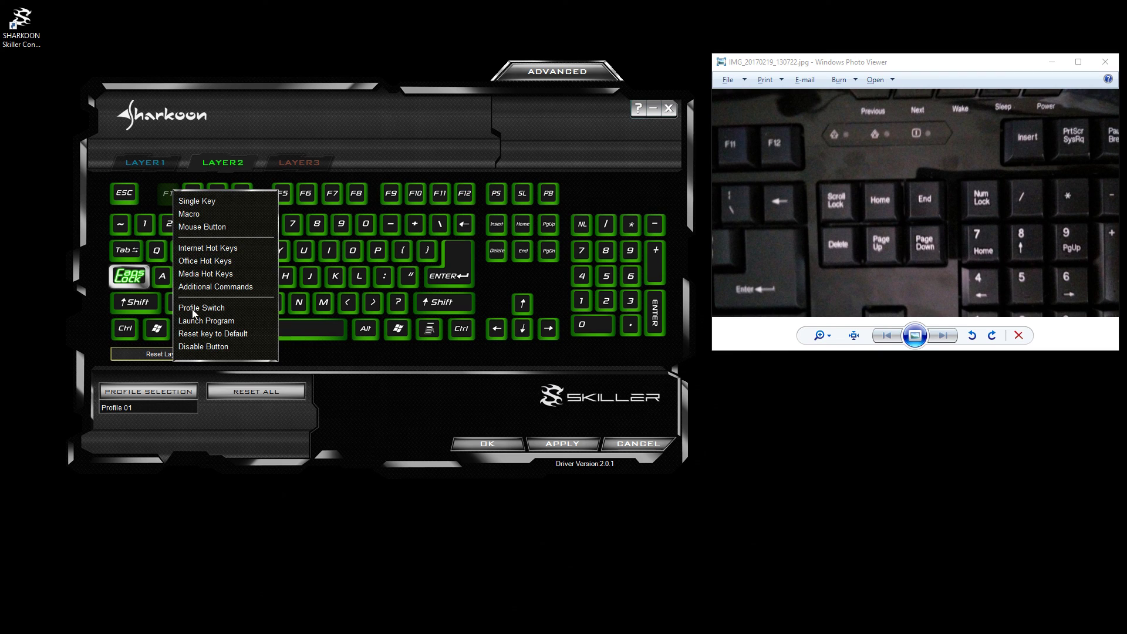
left_click(213, 333)
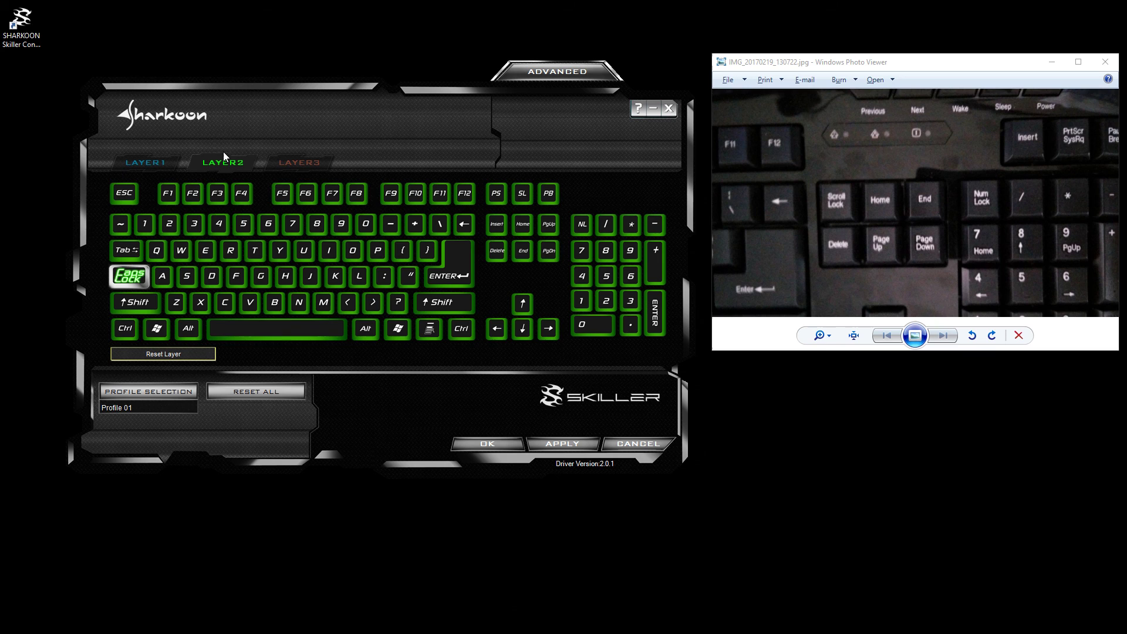
left_click(315, 163)
left_click(169, 193)
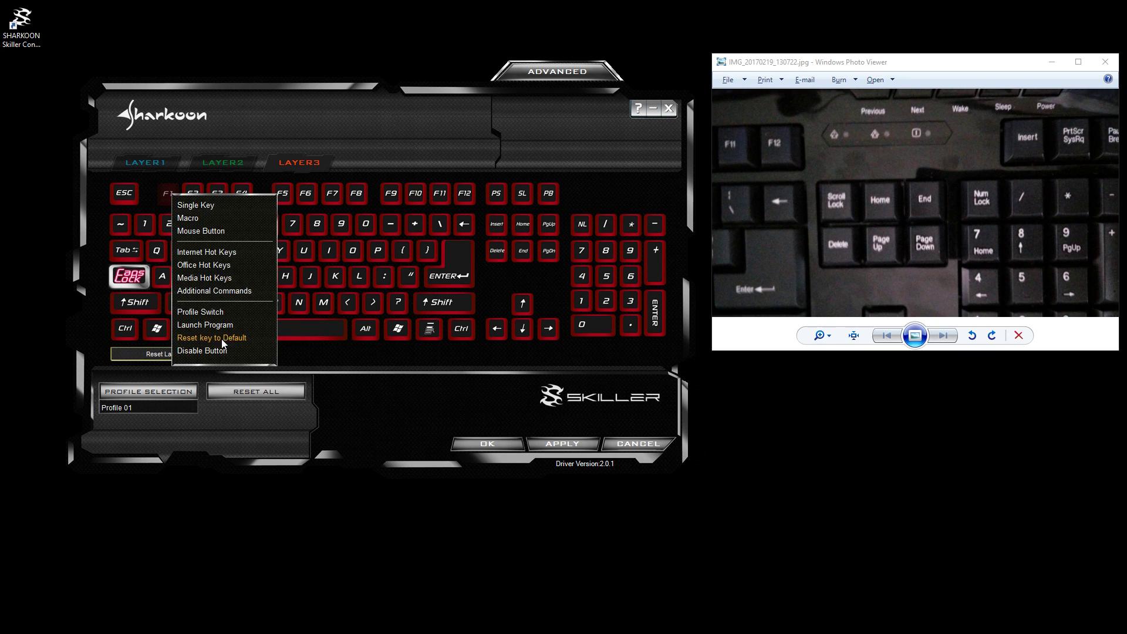
left_click(205, 350)
left_click(164, 170)
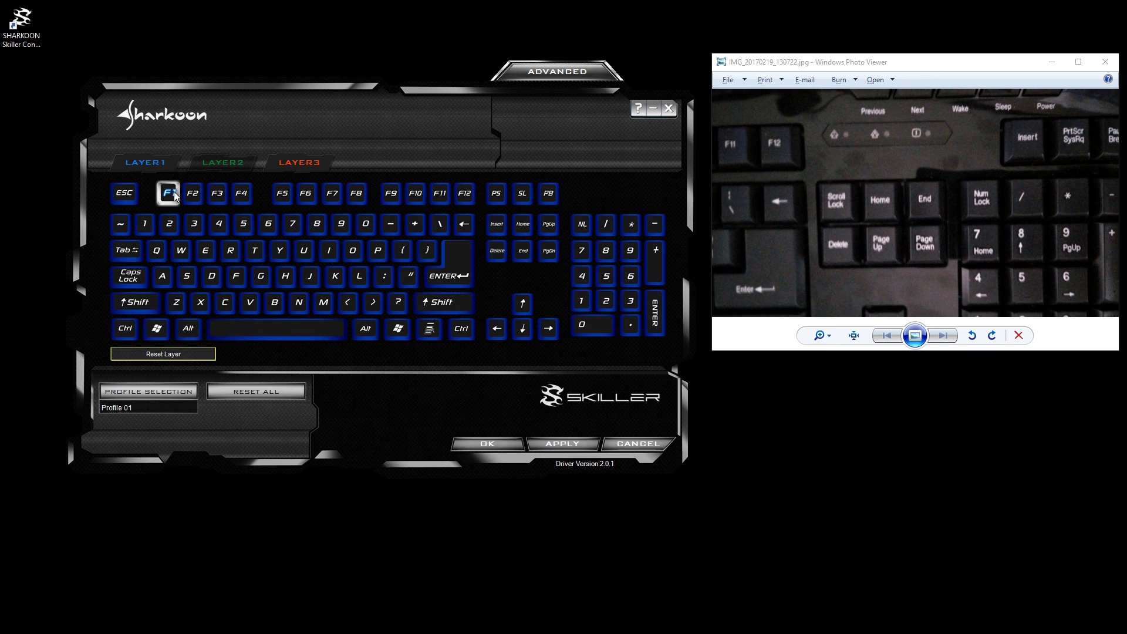
left_click(129, 275)
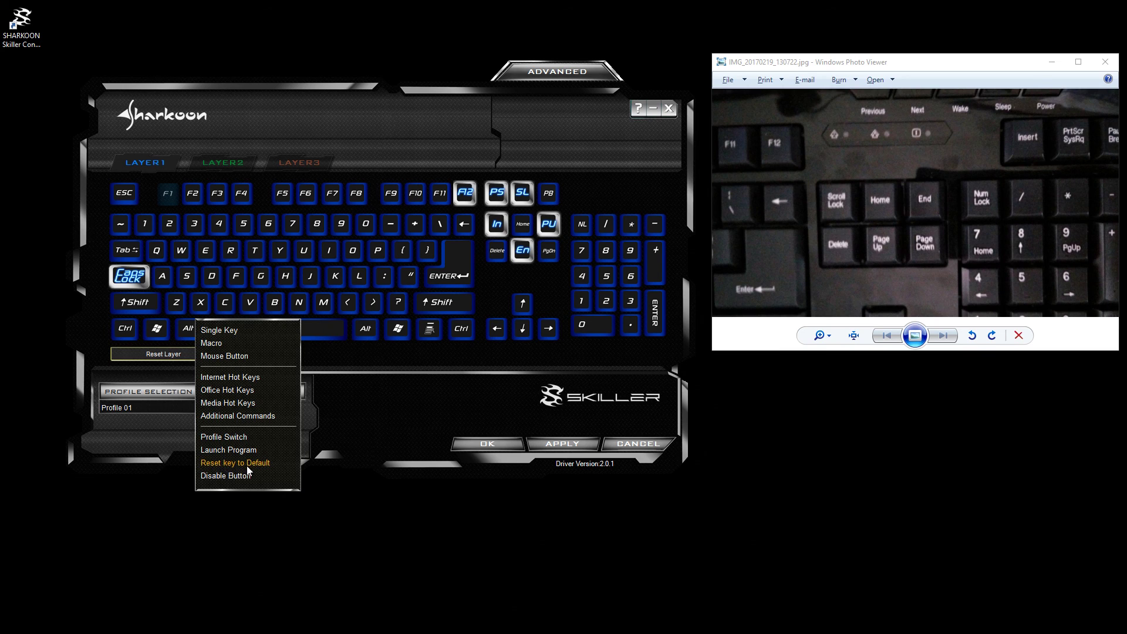
left_click(263, 463)
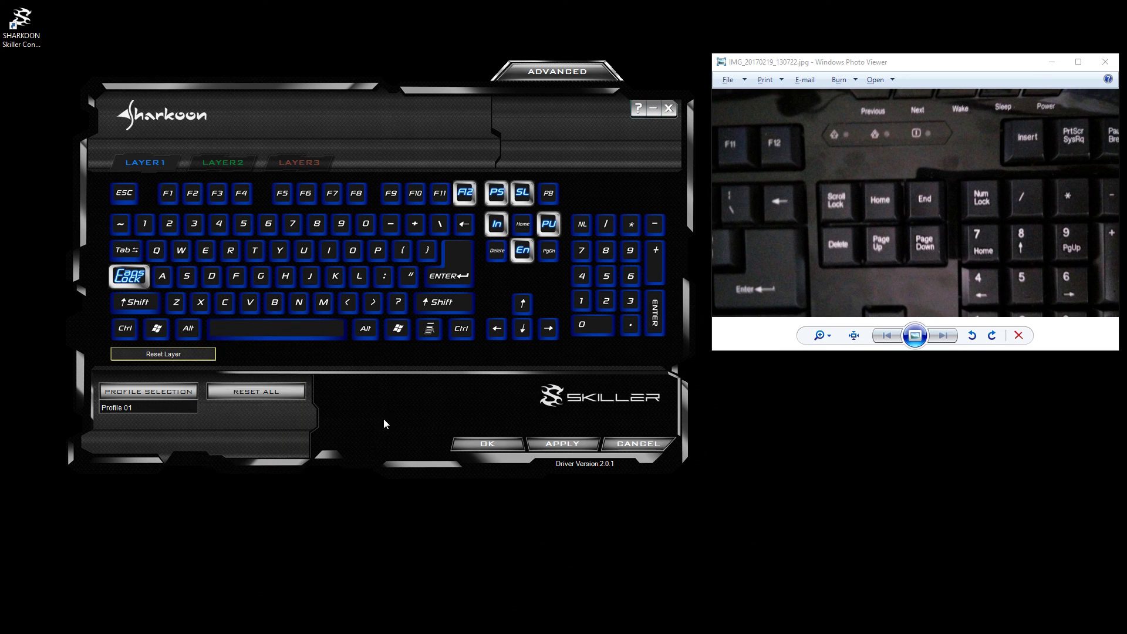
Step: Apply Profile 01's key map, with F1 back at default, to the keyboard
left_click(544, 444)
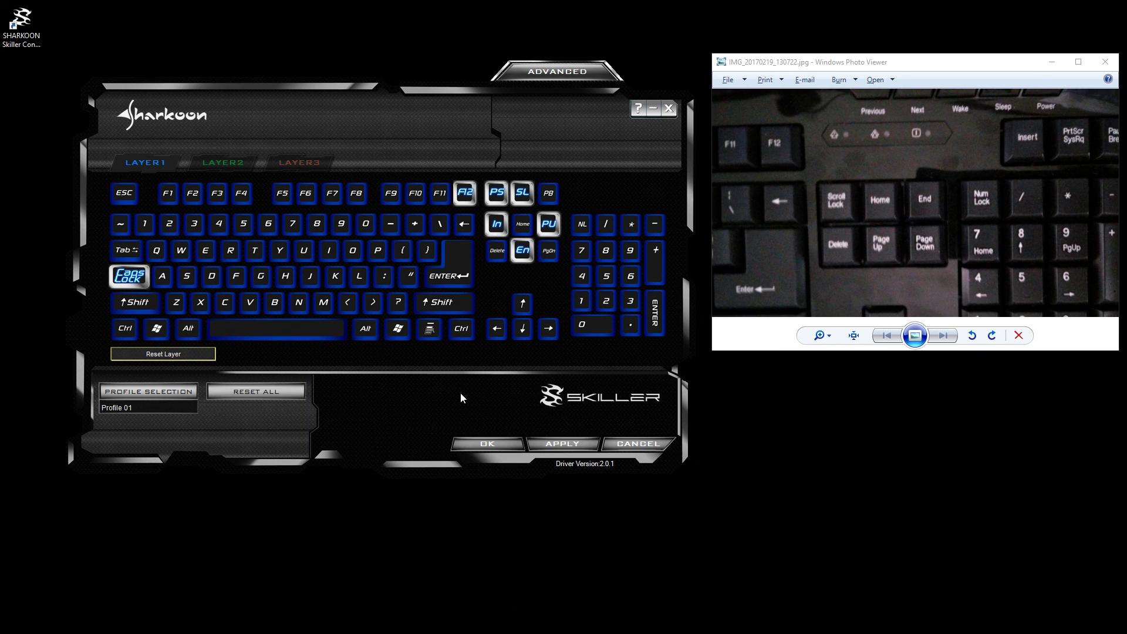